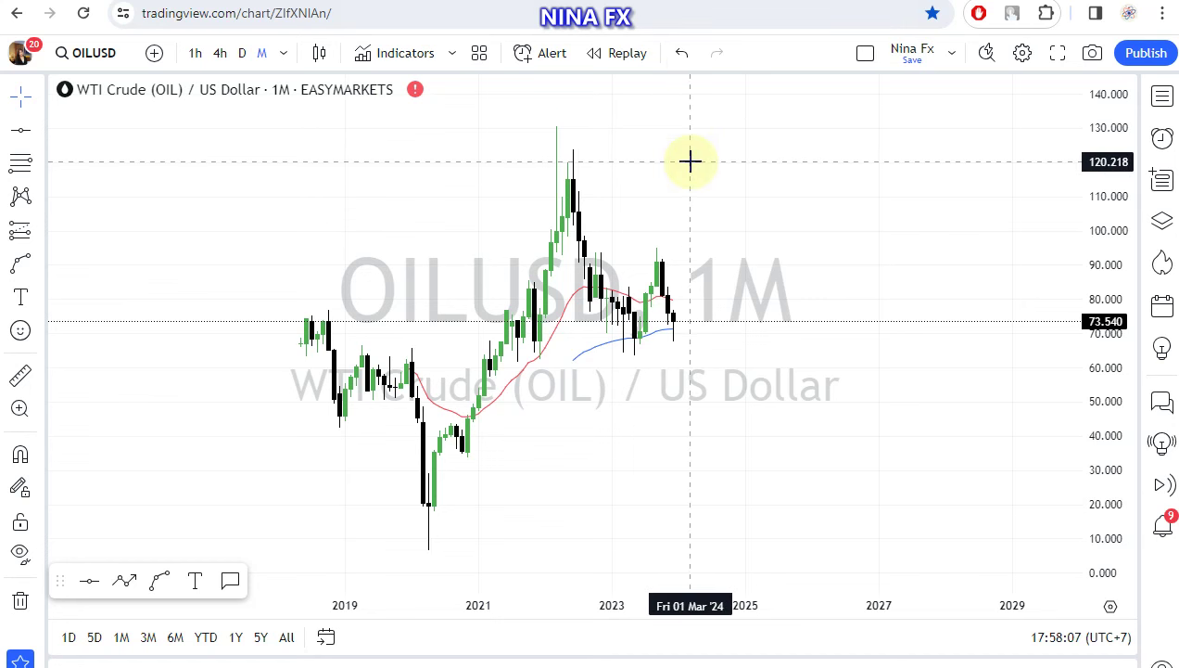
# Reset the OILUSD monthly chart to the latest bars and leave empty future space to 2029
pyautogui.moveTo(689, 161); pyautogui.dragTo(707, 194)
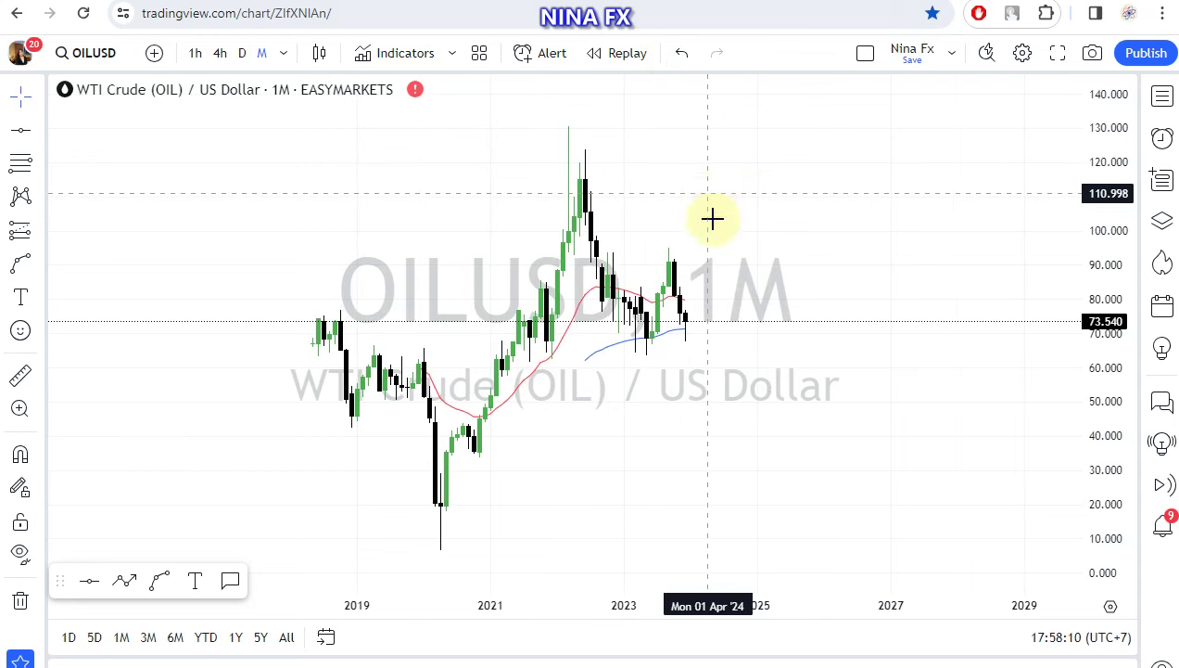
pyautogui.rightClick(395, 182)
pyautogui.click(439, 190)
pyautogui.click(846, 191)
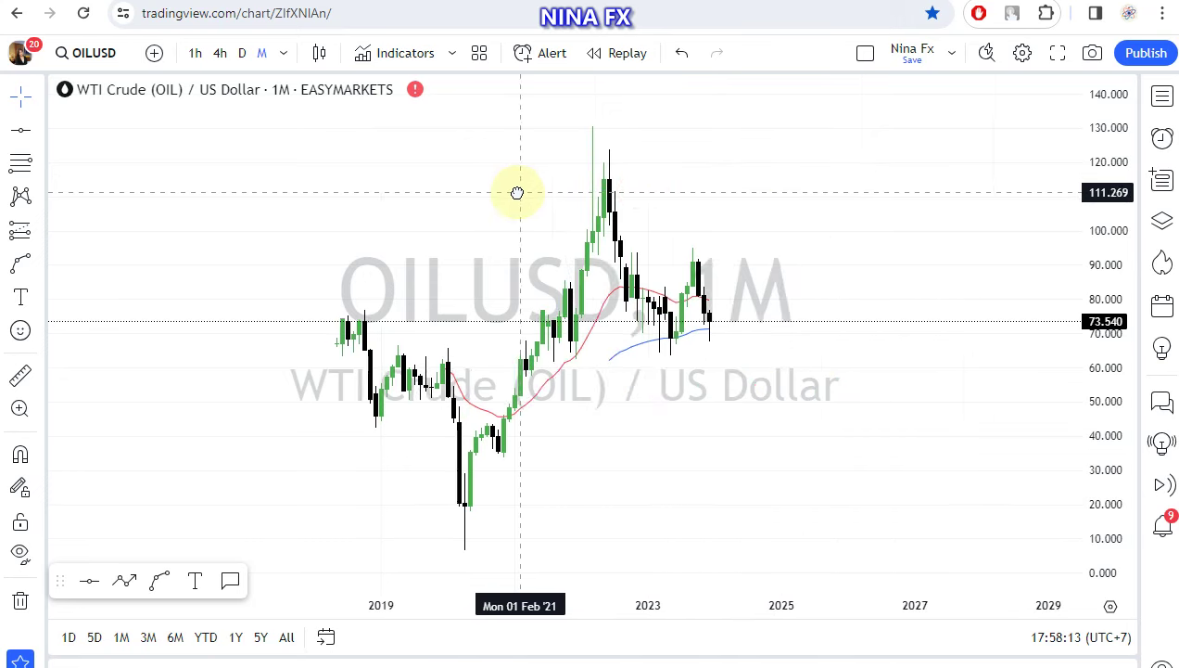
pyautogui.moveTo(683, 191); pyautogui.dragTo(534, 191)
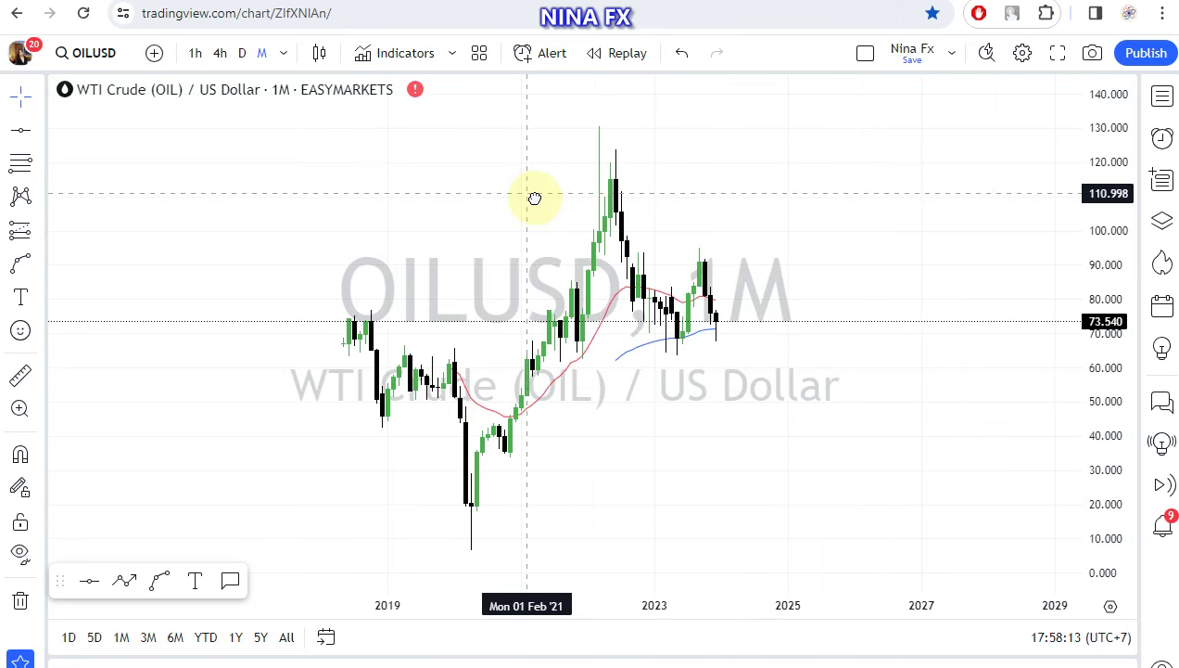
# Draw a Fib retracement from the 6.596 low of 2020 to the 130.794 high of 2022
pyautogui.click(21, 164)
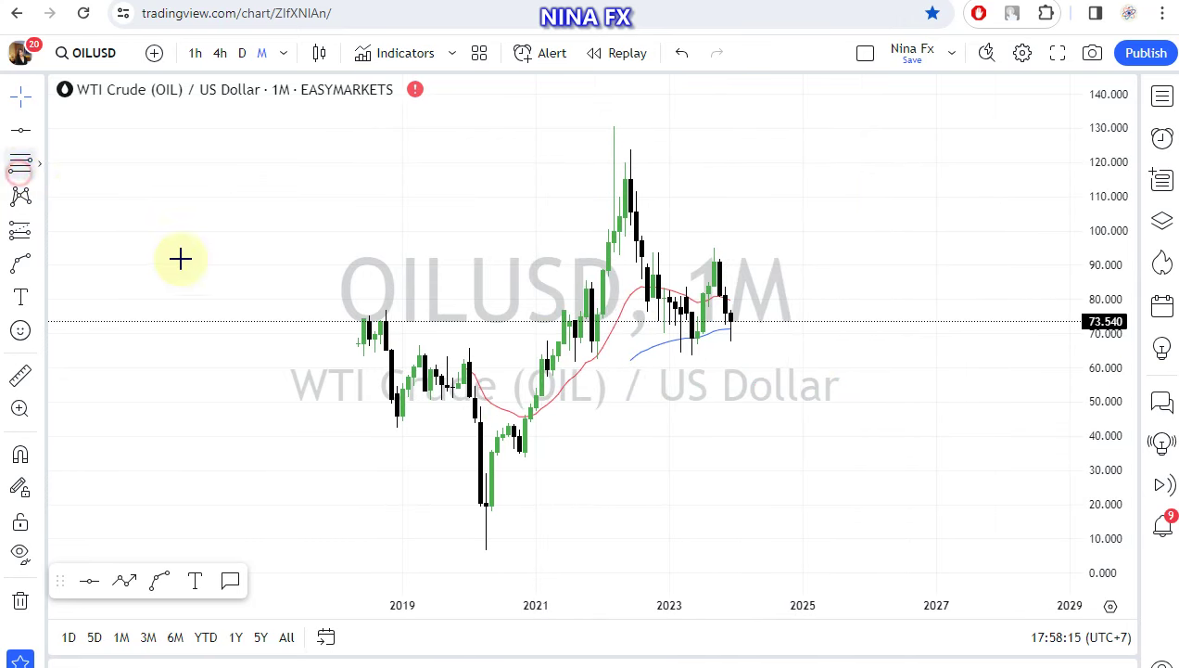
pyautogui.click(201, 548)
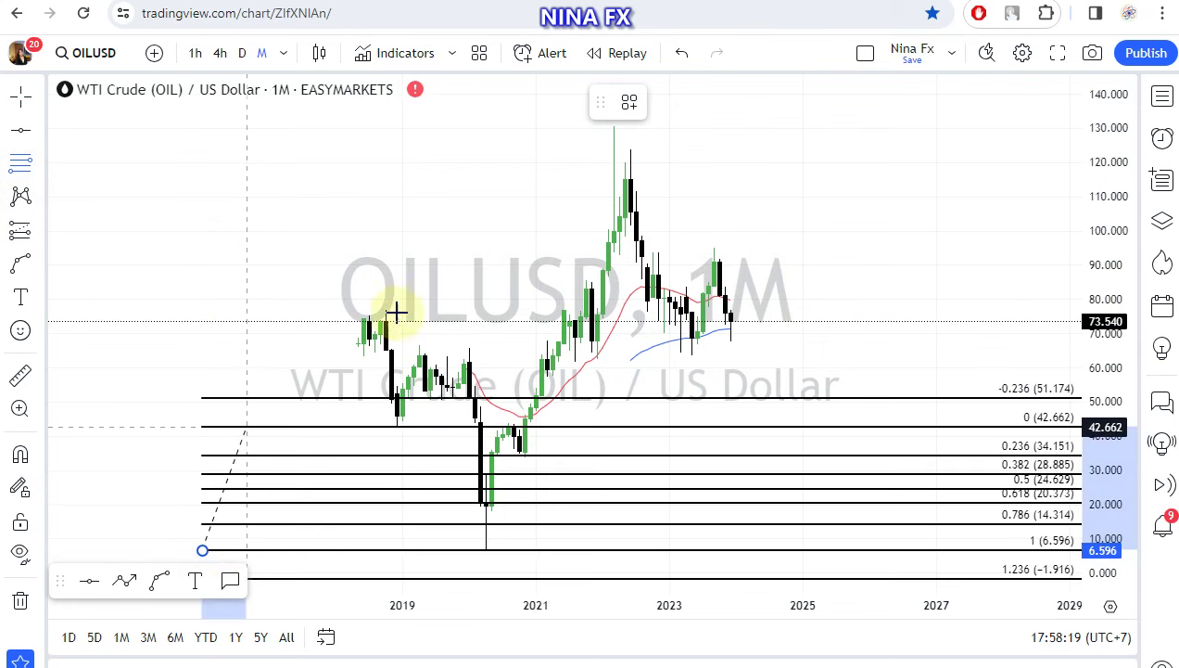
pyautogui.click(684, 125)
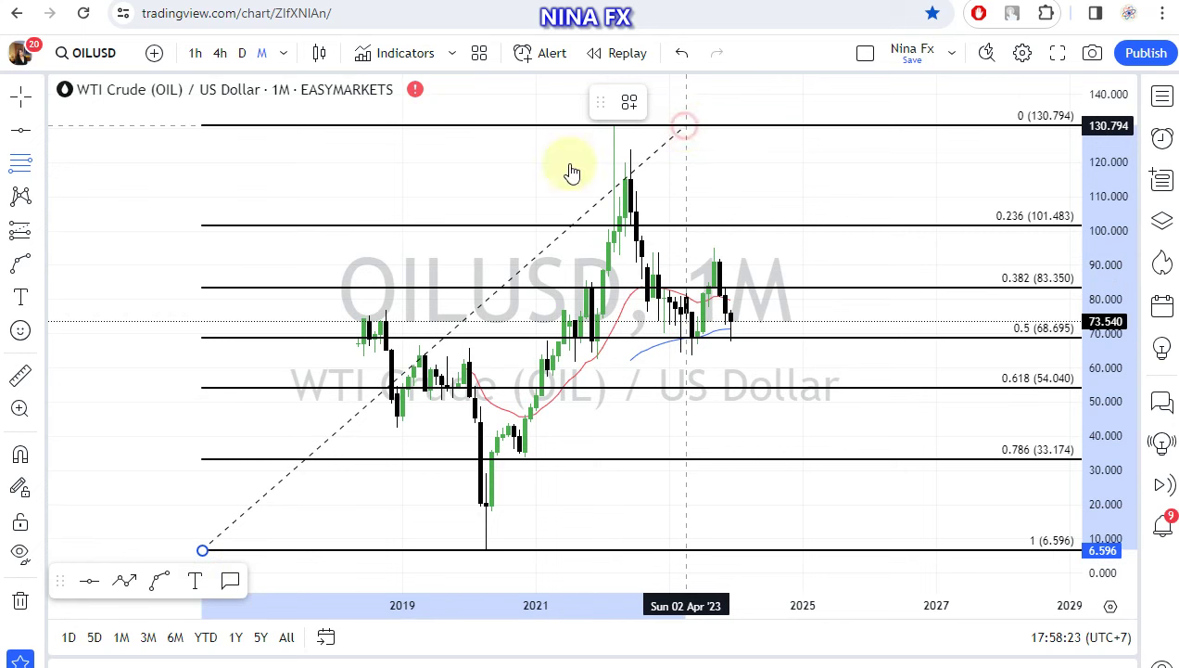
pyautogui.click(481, 181)
pyautogui.moveTo(440, 190); pyautogui.dragTo(429, 193)
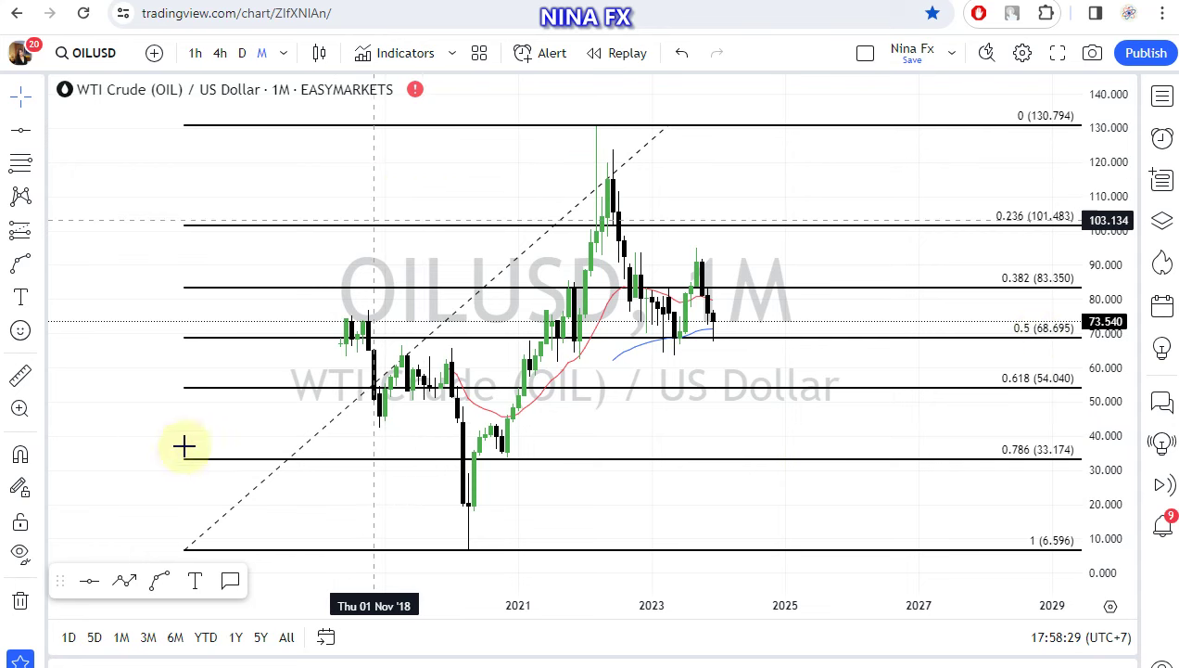
# Draw a curved arrow from the last candle dipping below 68.695, then rising toward 101.483
pyautogui.click(160, 581)
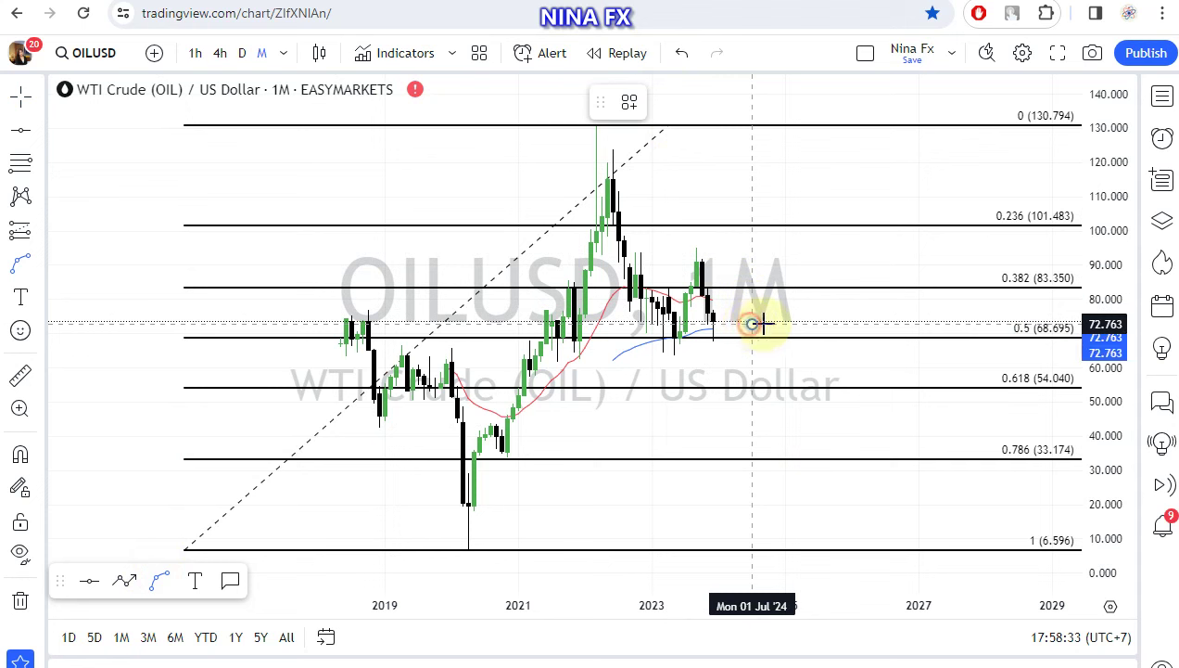
pyautogui.moveTo(751, 324); pyautogui.dragTo(803, 313)
pyautogui.moveTo(846, 239); pyautogui.dragTo(887, 203)
pyautogui.moveTo(831, 274); pyautogui.dragTo(817, 363)
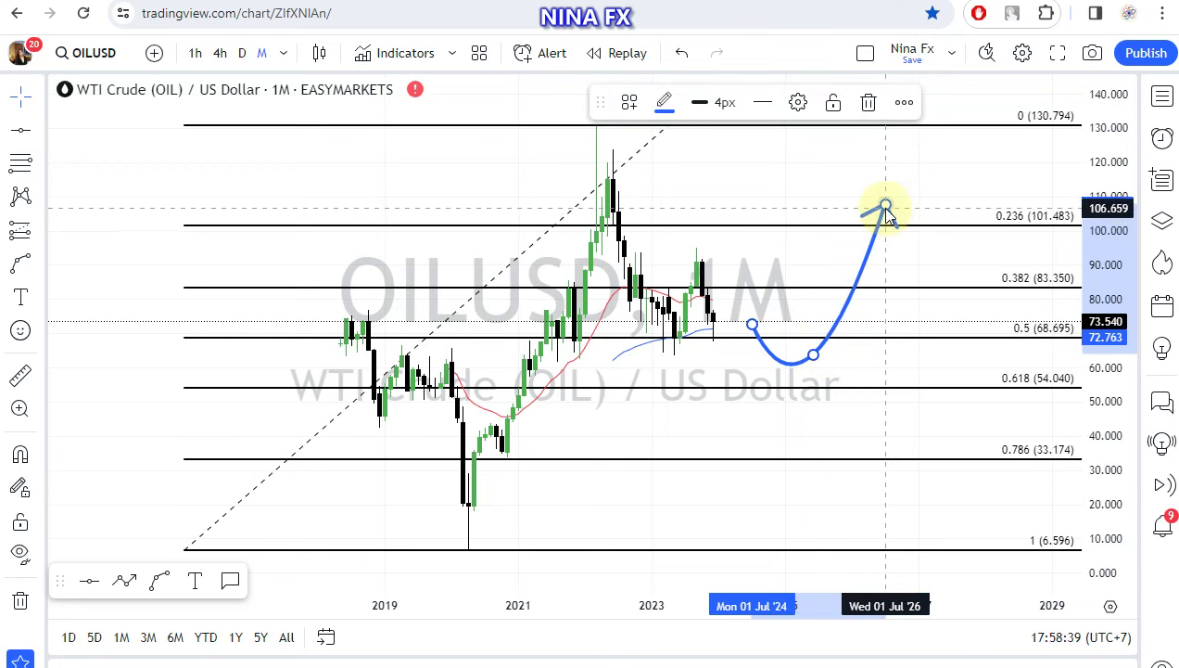
pyautogui.moveTo(885, 204)
pyautogui.mouseDown()
pyautogui.moveTo(912, 240)
pyautogui.moveTo(884, 245)
pyautogui.mouseUp()
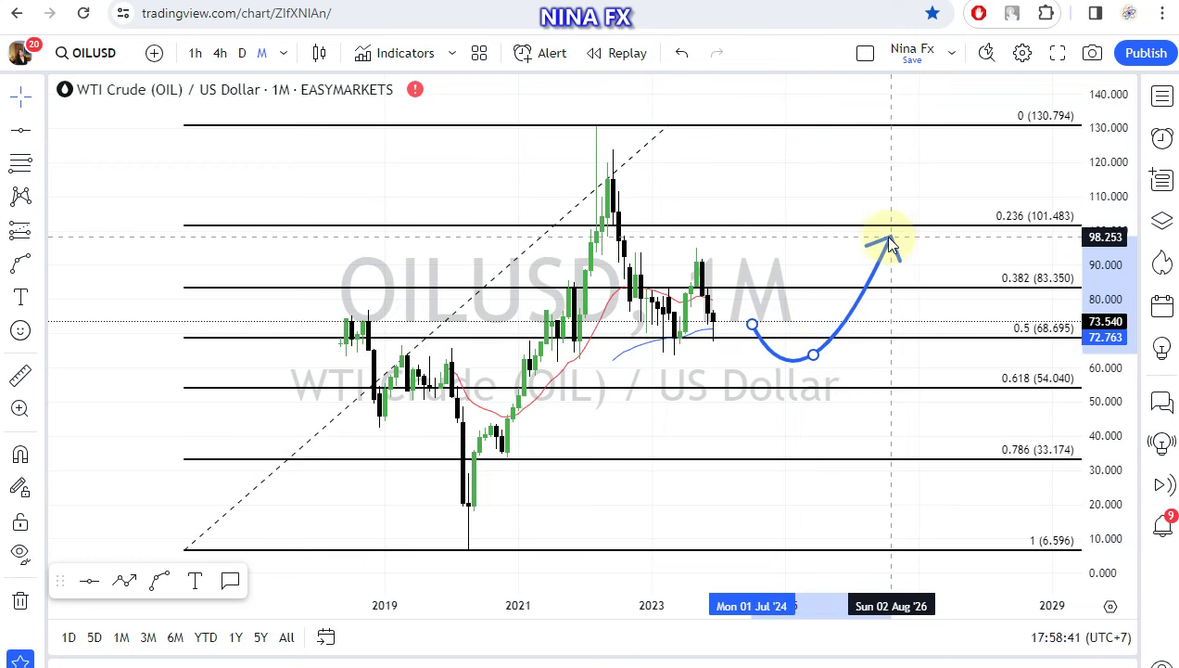
pyautogui.click(276, 324)
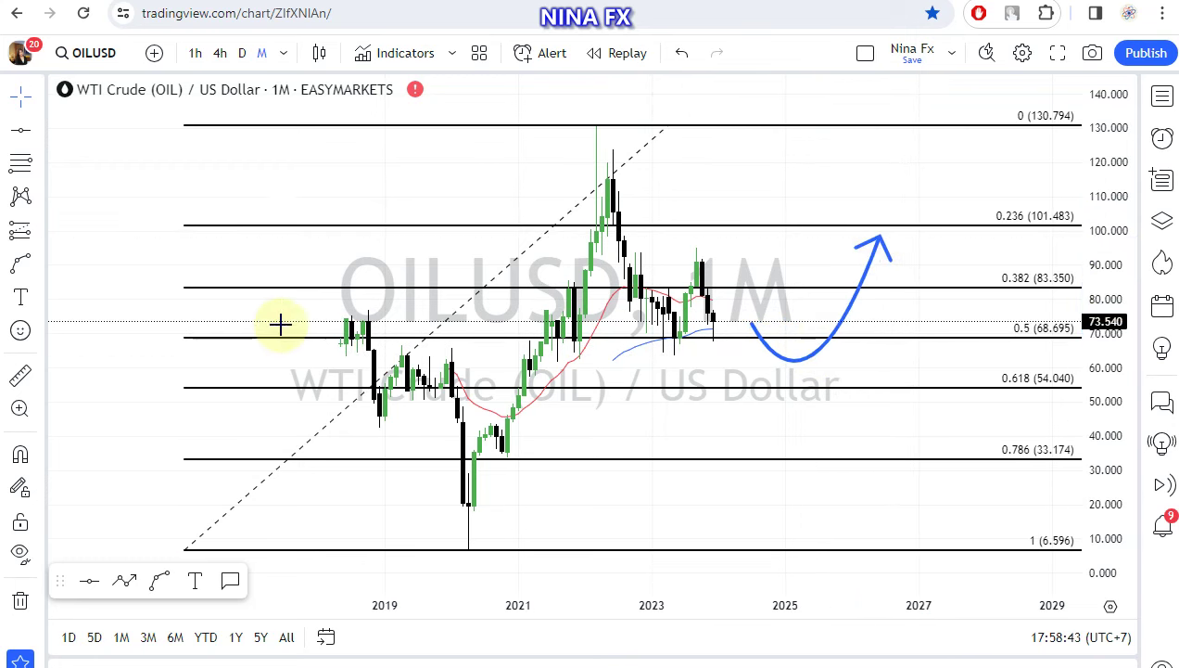
# Place a text label reading 'WTI, Buy 54.000 Tp 130.700' in the chart's lower area
pyautogui.click(21, 299)
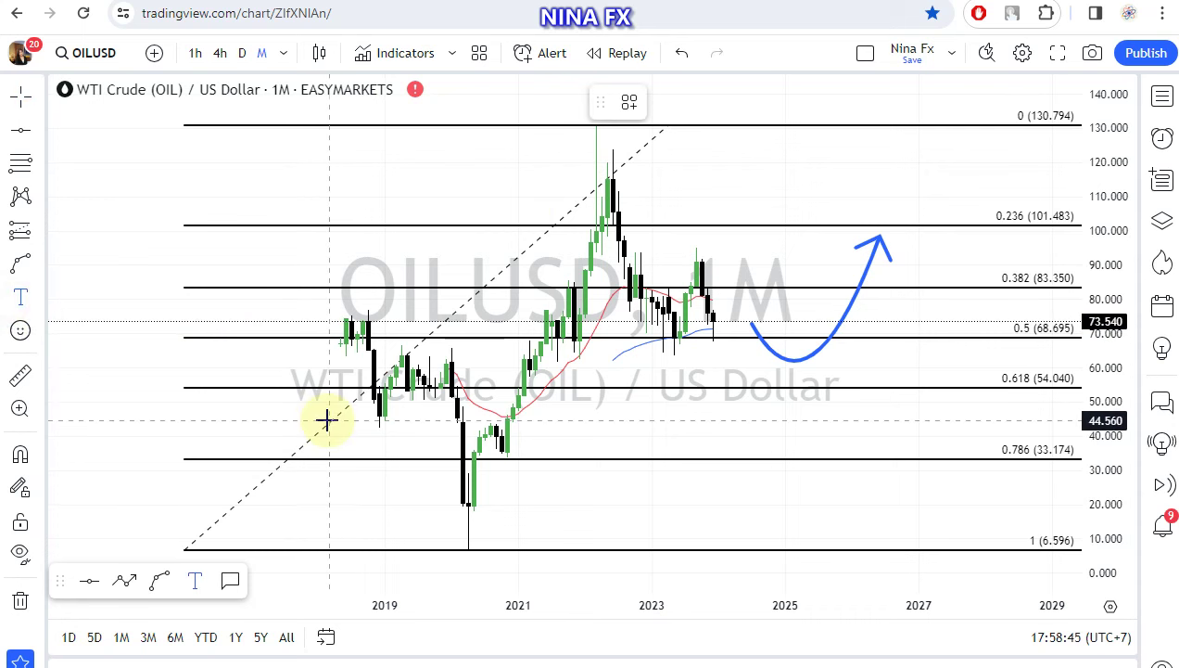
pyautogui.click(501, 482)
pyautogui.write('WTI')
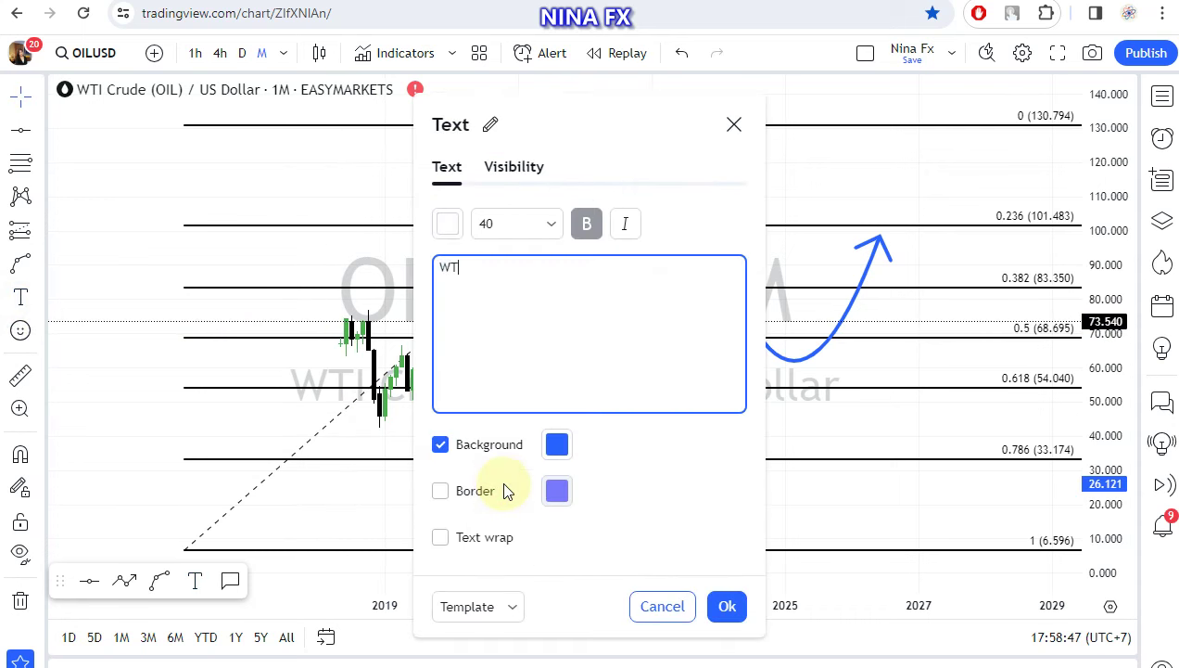
pyautogui.write(', Buy 5')
pyautogui.write('4.')
pyautogui.hotkey('alt', 'space')
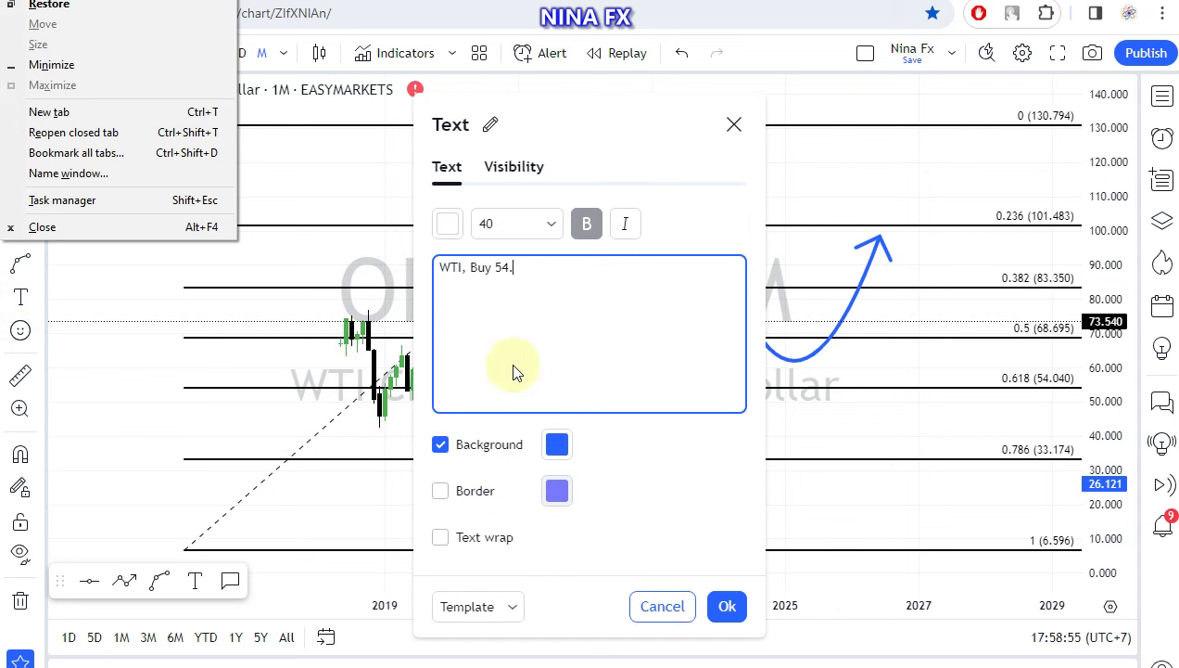
pyautogui.click(537, 299)
pyautogui.write('000 ')
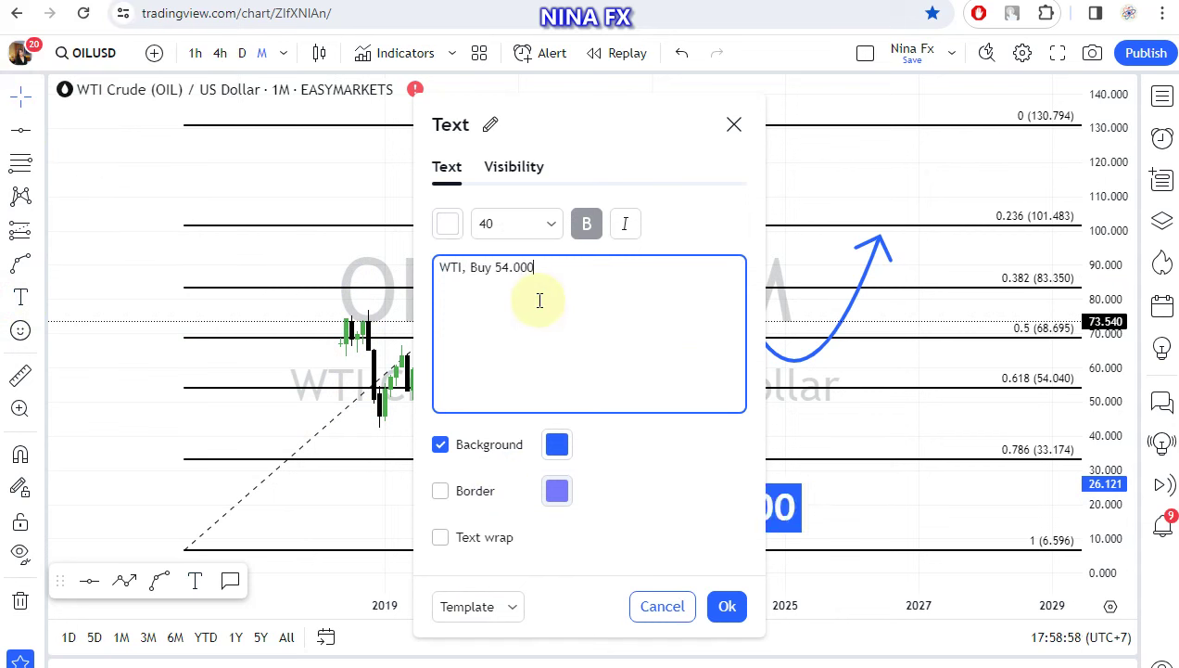
pyautogui.write('Tp 1')
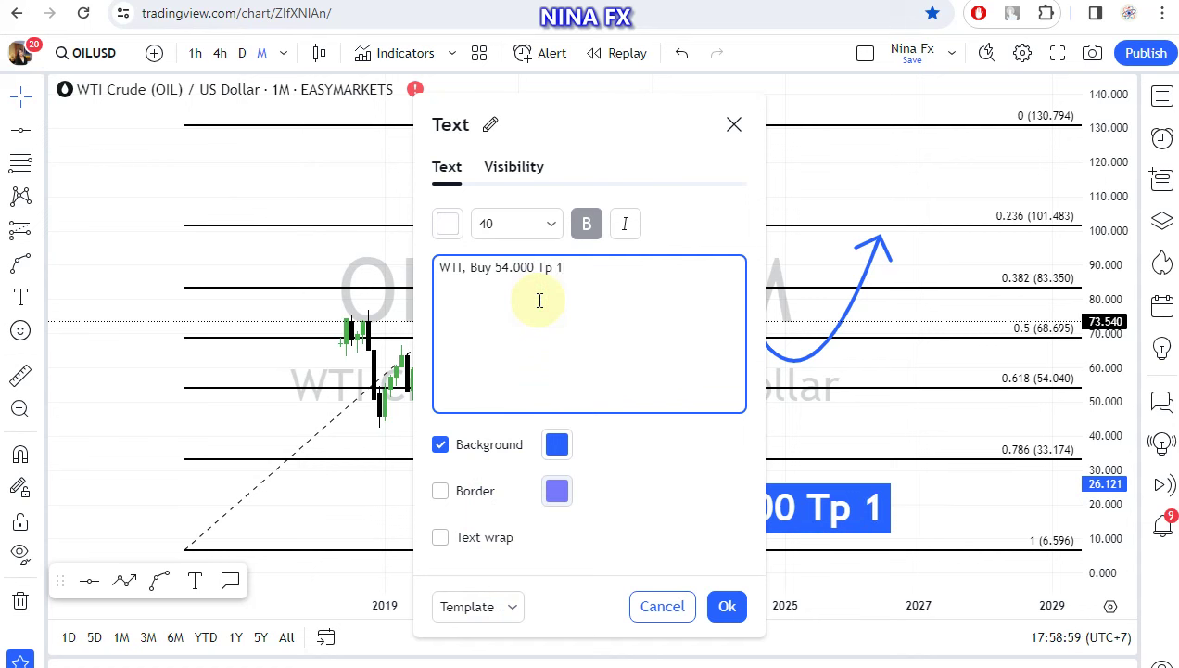
pyautogui.write('30.')
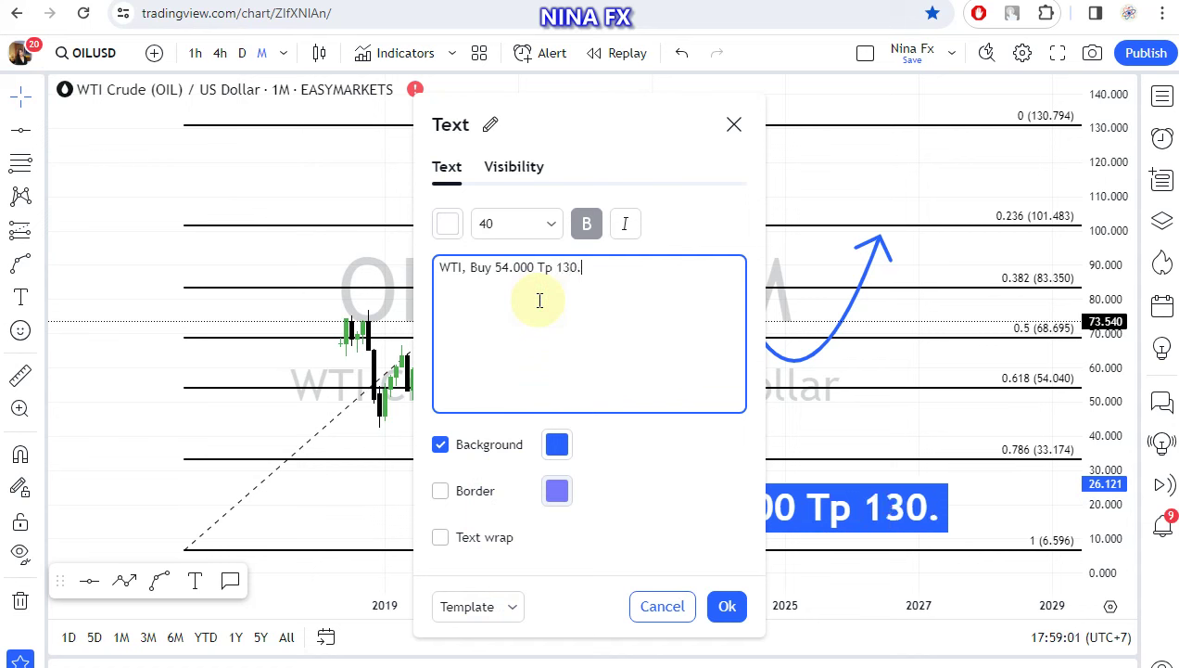
pyautogui.write('9')
pyautogui.press('BackSpace')
pyautogui.write('700')
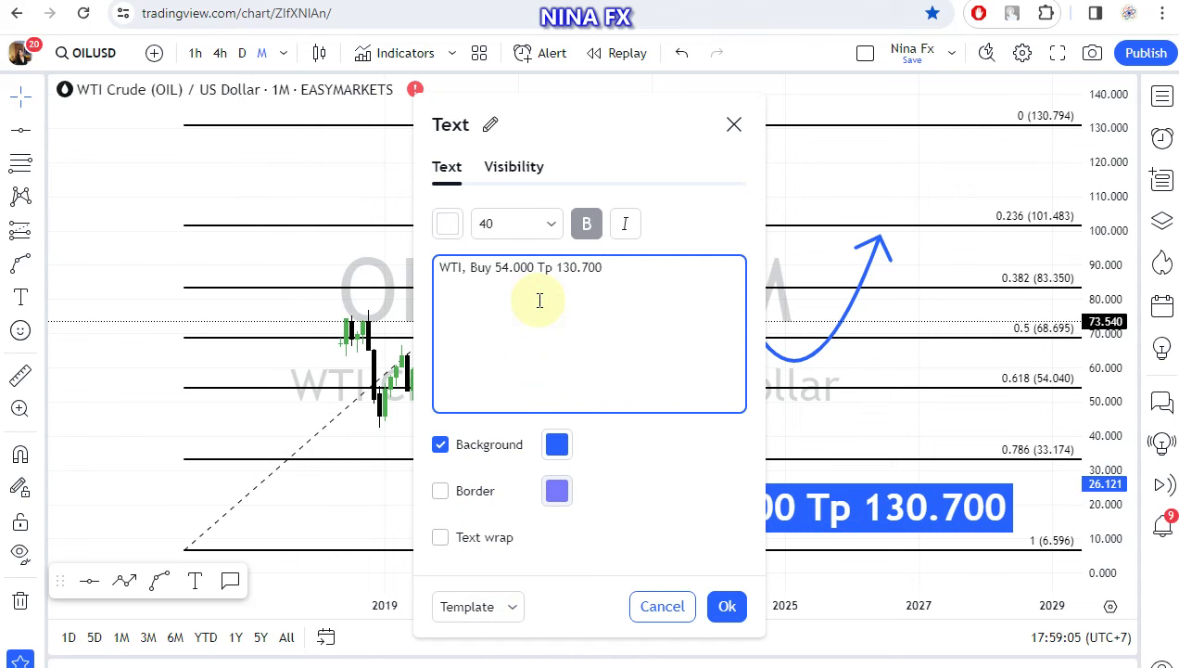
pyautogui.click(342, 495)
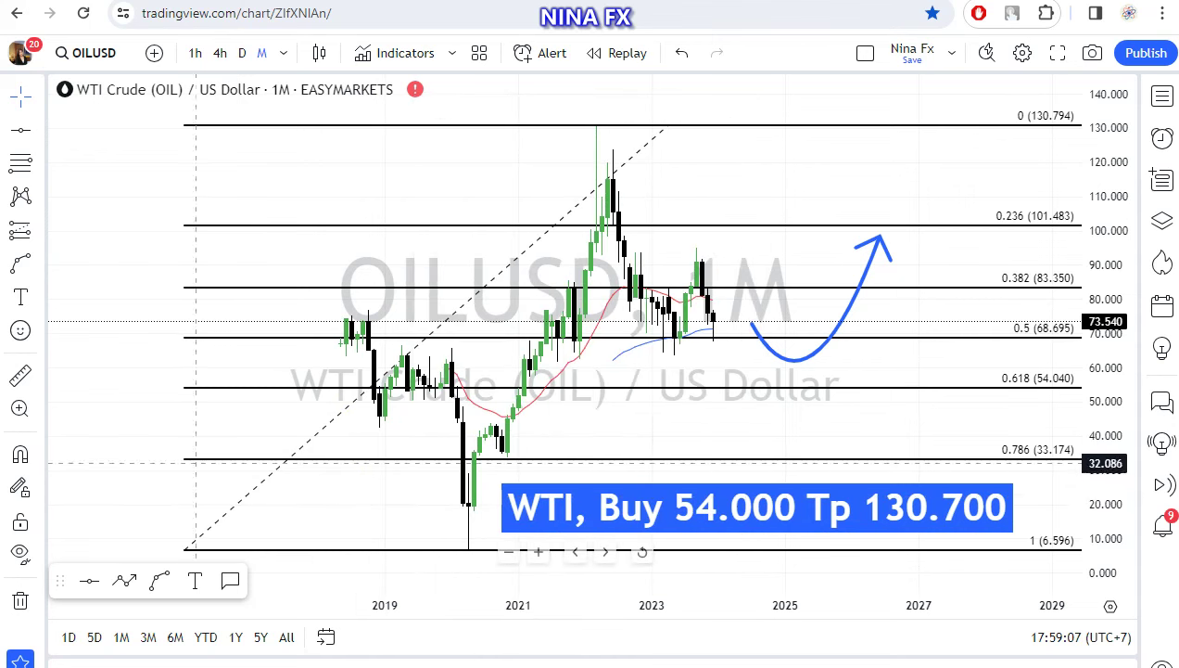